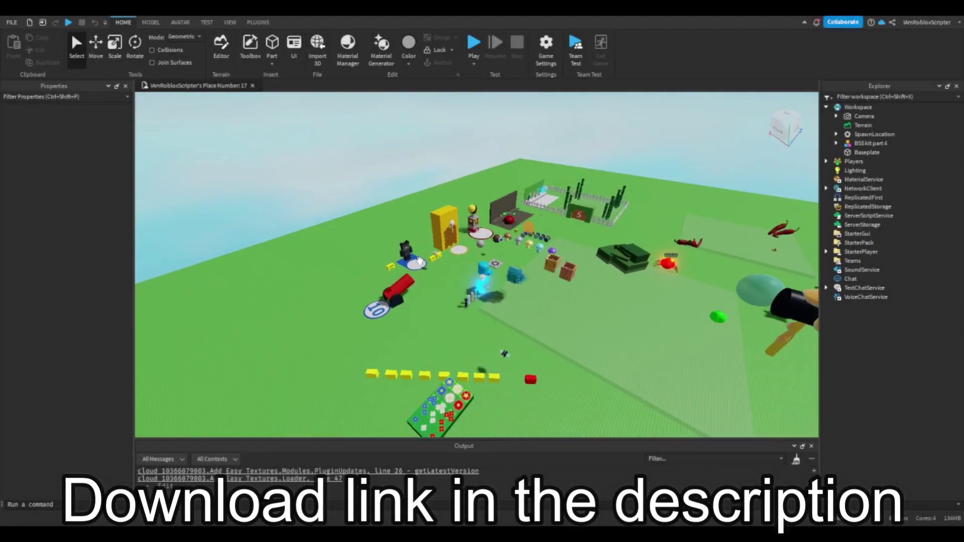
Move the kit's ServerStorage group into ServerStorage and start a playtest with F5
scroll(420, 261, down, 3)
scroll(420, 261, down, 2)
scroll(420, 261, down, 2)
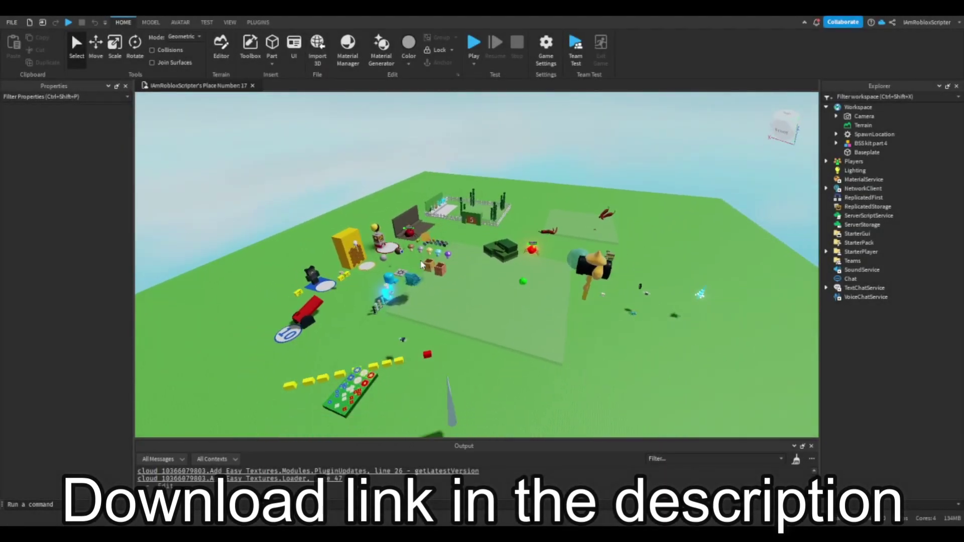
scroll(419, 261, down, 2)
mouse_move(420, 260)
right_down()
mouse_move(541, 391)
mouse_move(603, 353)
right_up()
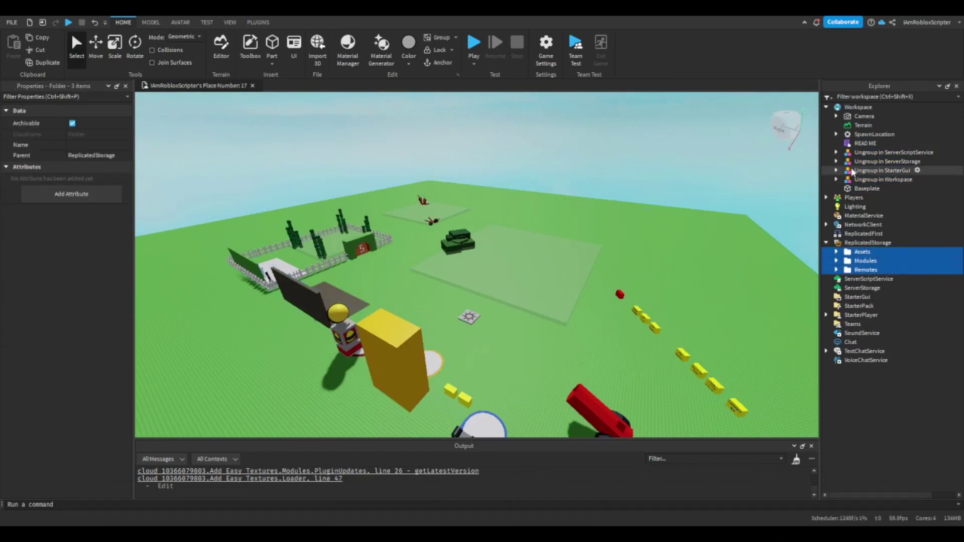
drag(888, 111, 883, 402)
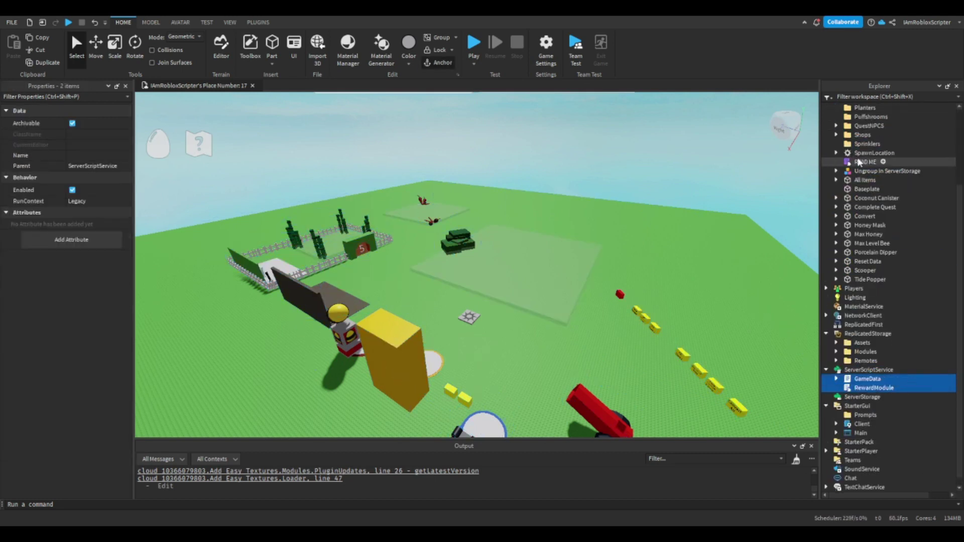
key(F5)
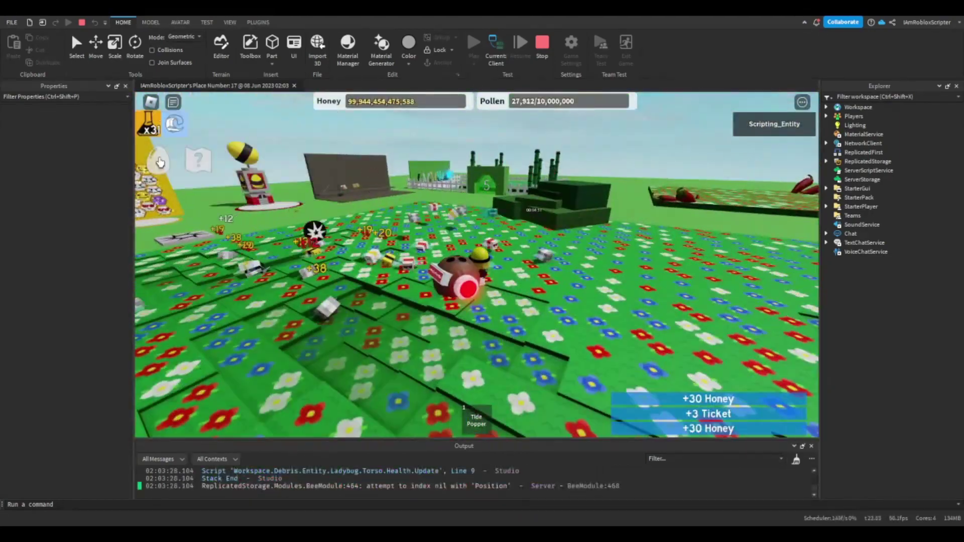
Open the in-game inventory and place a Ticket Planter in the flower field
click(158, 161)
click(142, 310)
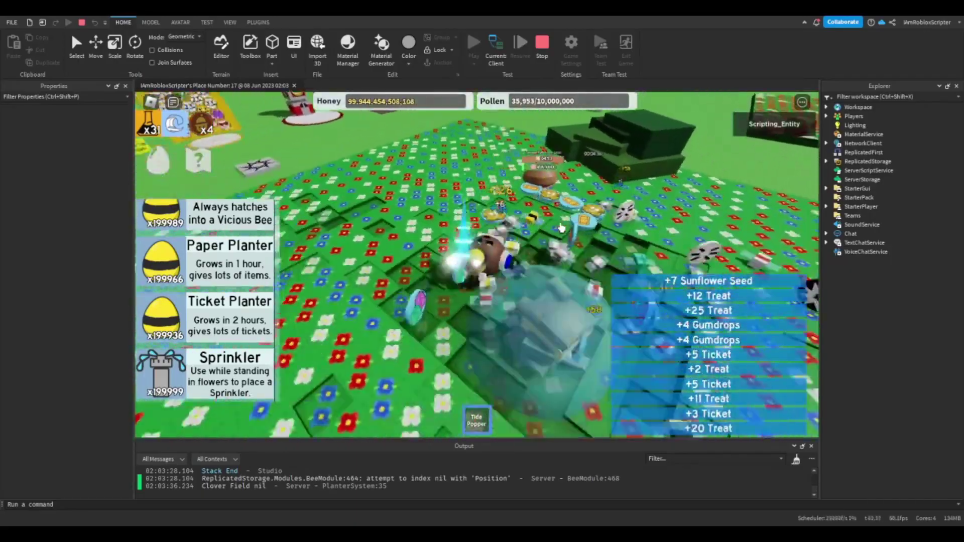
right_drag(562, 227, 497, 211)
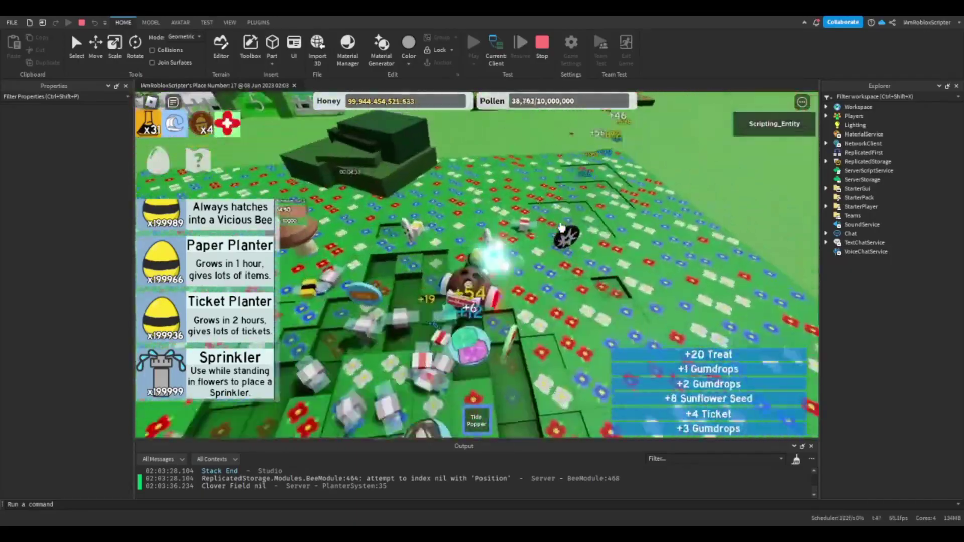
key(Escape)
key(Escape)
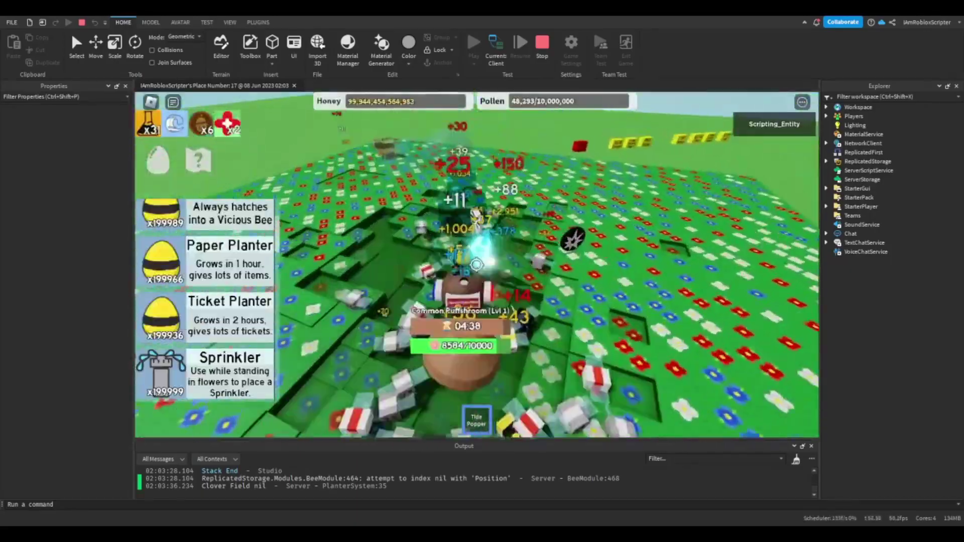
key(shift)
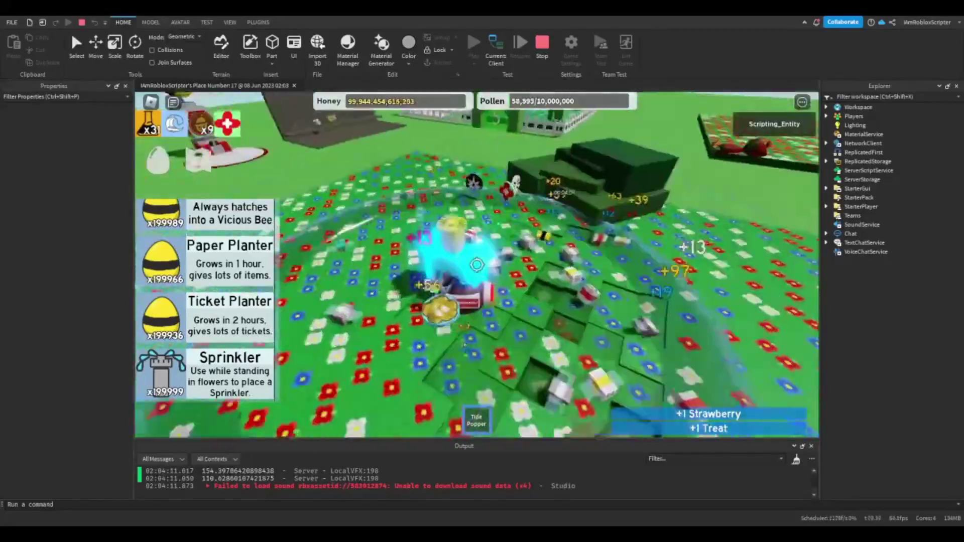
scroll(413, 259, up, 10)
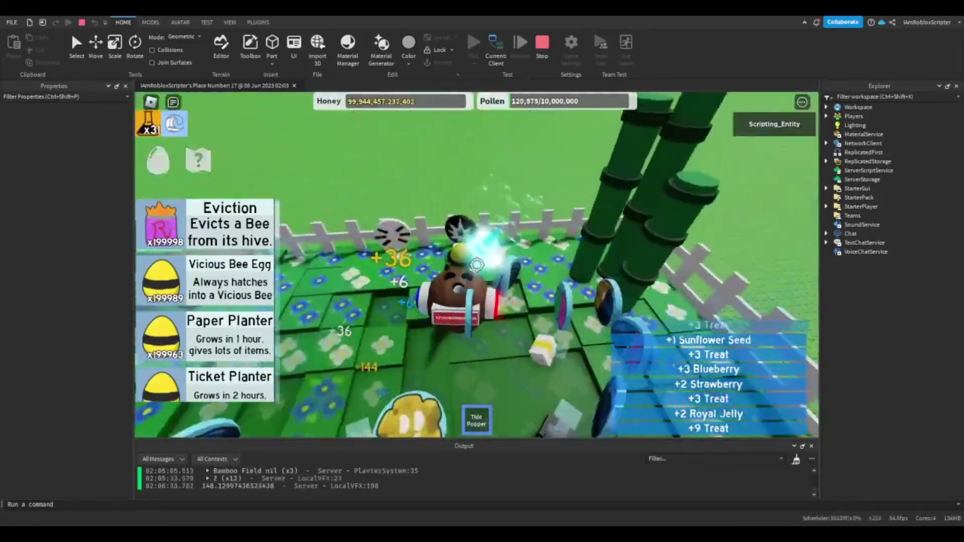
Stop the playtest and return to edit mode
scroll(194, 304, down, 10)
scroll(194, 304, up, 5)
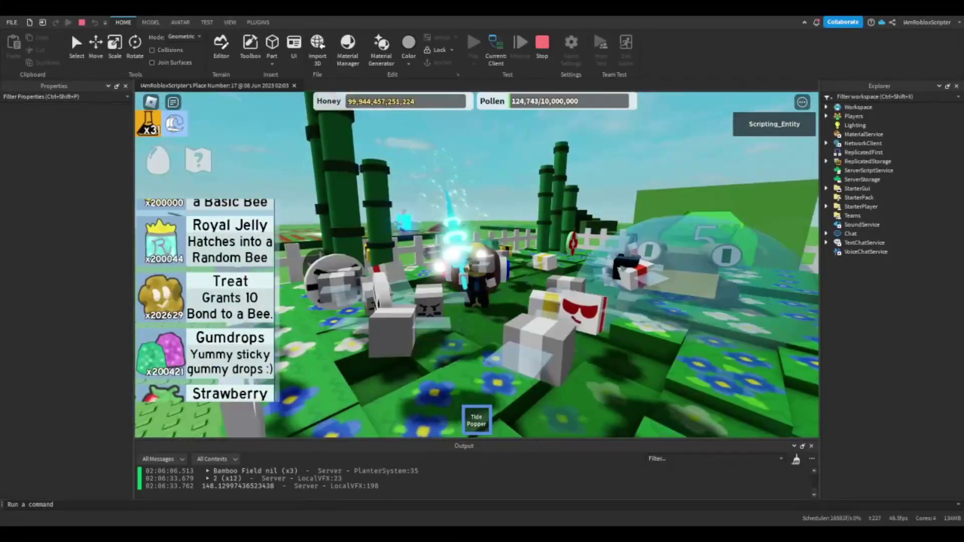
key(shift+F5)
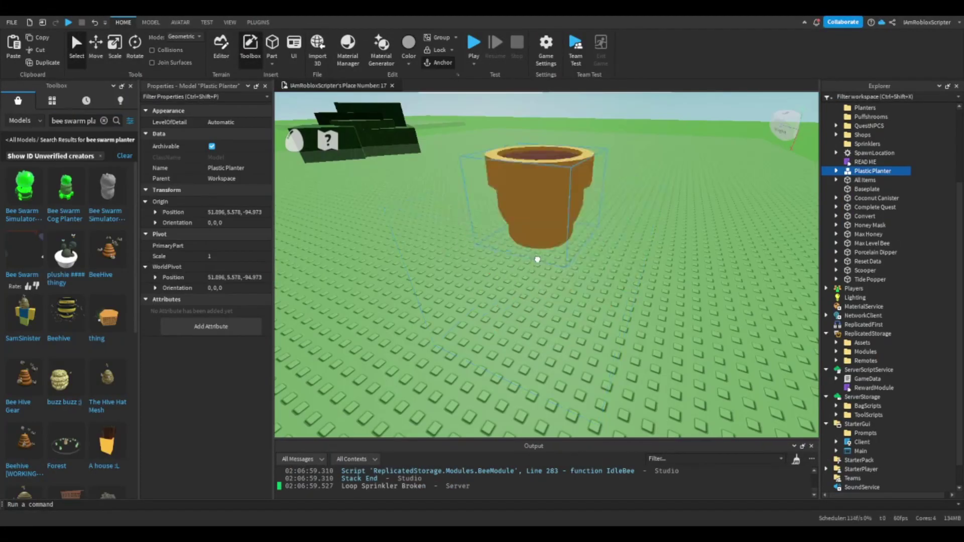
Set the Plastic Planter model's PrimaryPart to its planter mesh
click(468, 315)
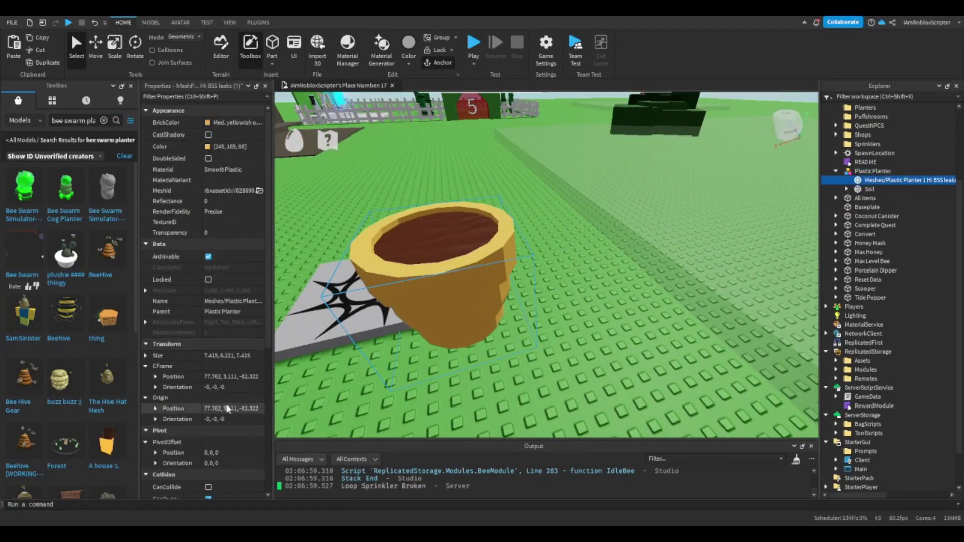
scroll(211, 302, down, 3)
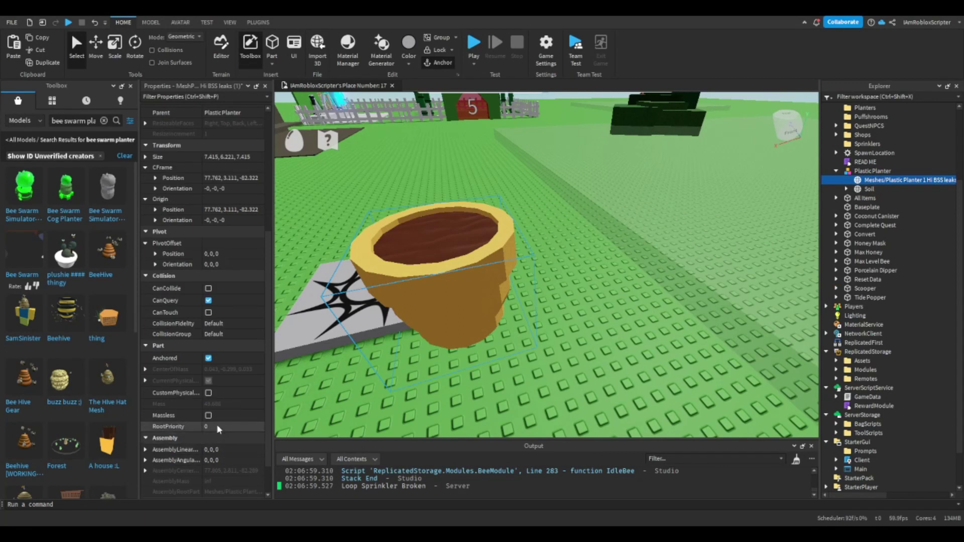
click(865, 191)
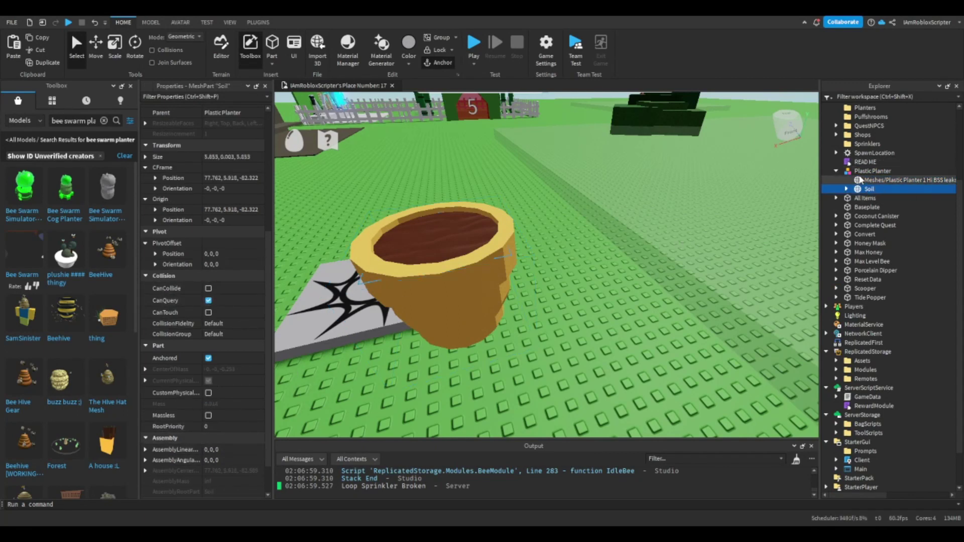
click(384, 275)
click(254, 248)
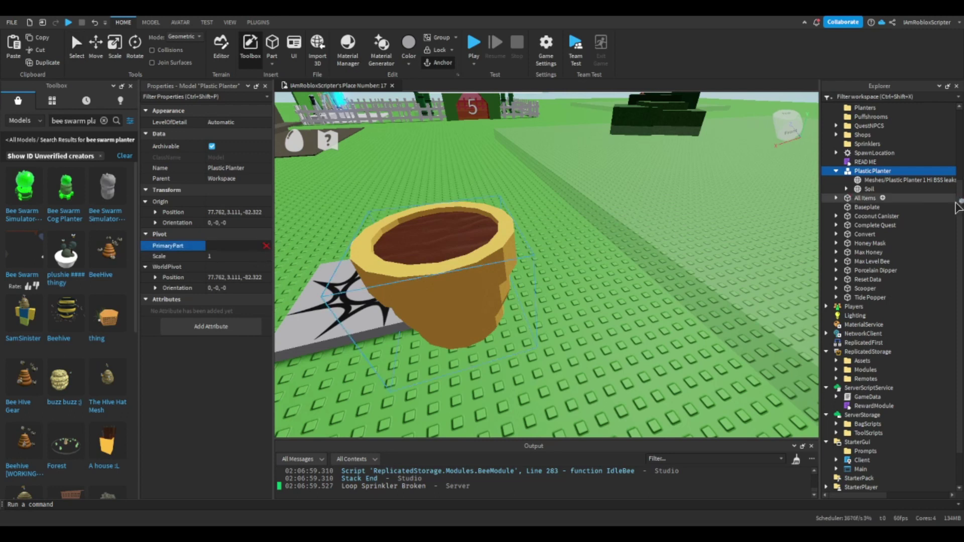
click(854, 181)
Select the Paper Planter's Field, Level and Player values, then target the Plastic Planter's Soil
scroll(841, 252, down, 2)
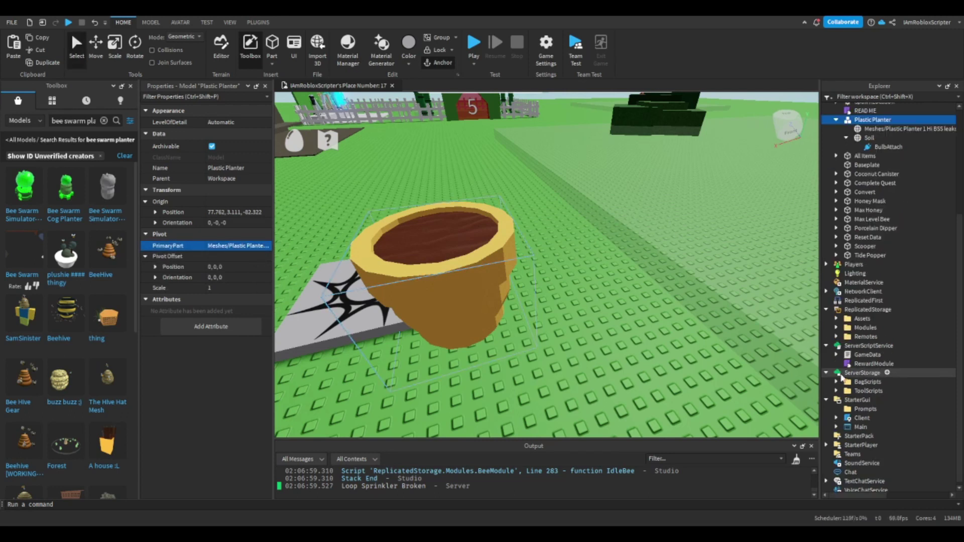
click(837, 316)
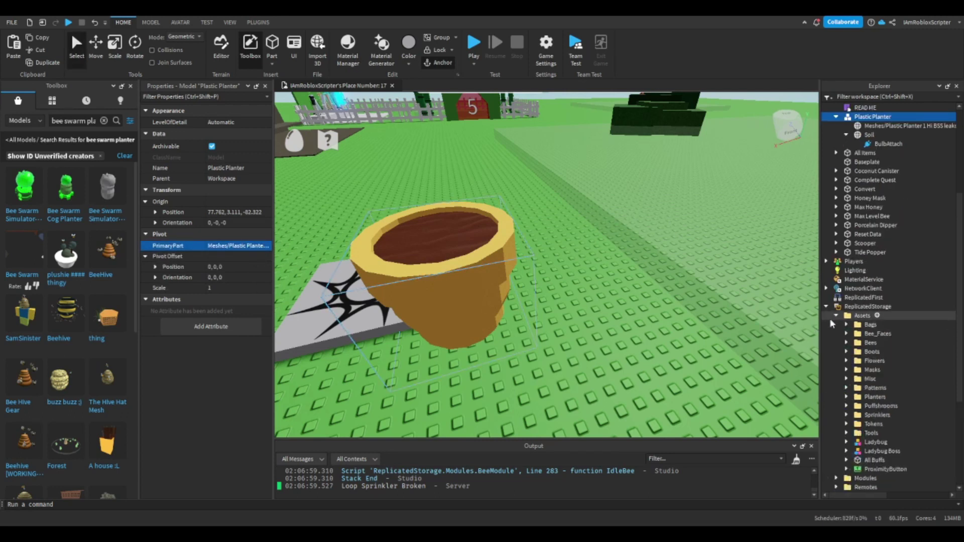
click(846, 397)
click(856, 406)
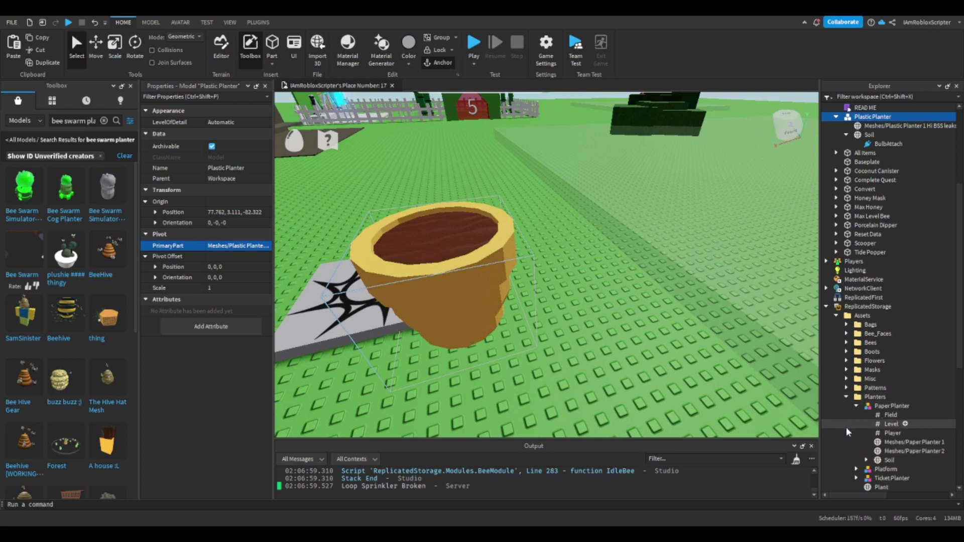
click(886, 415)
shift+click(880, 433)
click(867, 460)
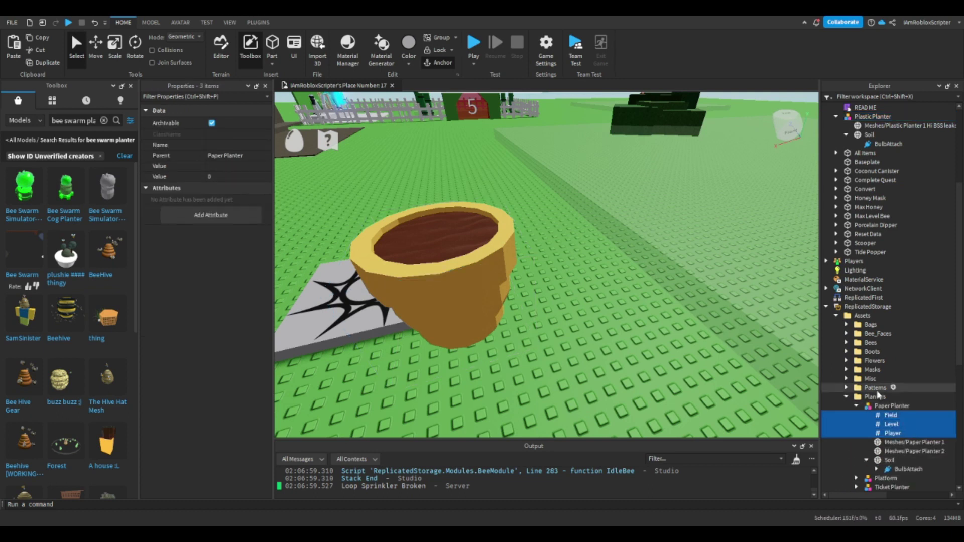
click(870, 135)
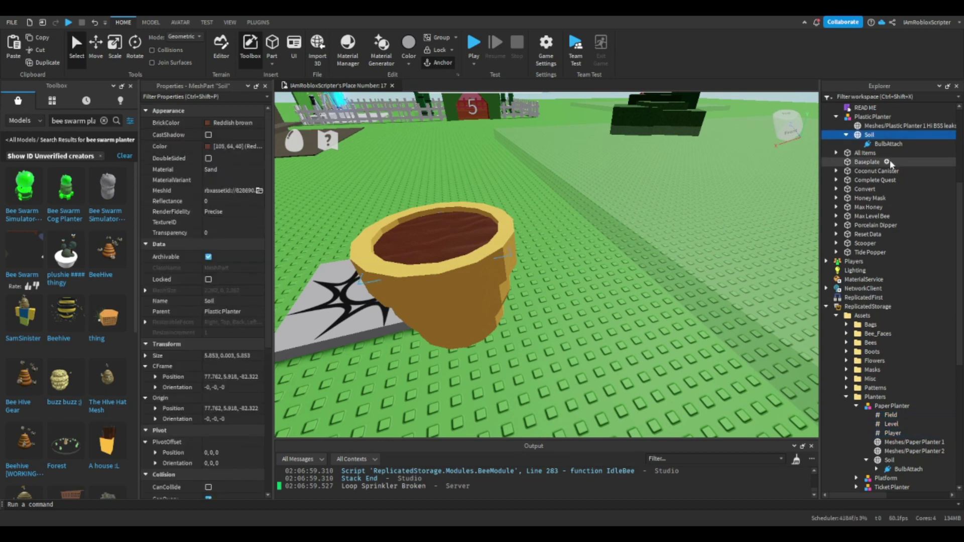
Paste Field, Level and Player into the Soil, and the Paper Planter's Progress billboard into BulbAttach
key(ctrl+shift+v)
scroll(896, 286, down, 3)
click(876, 394)
click(904, 403)
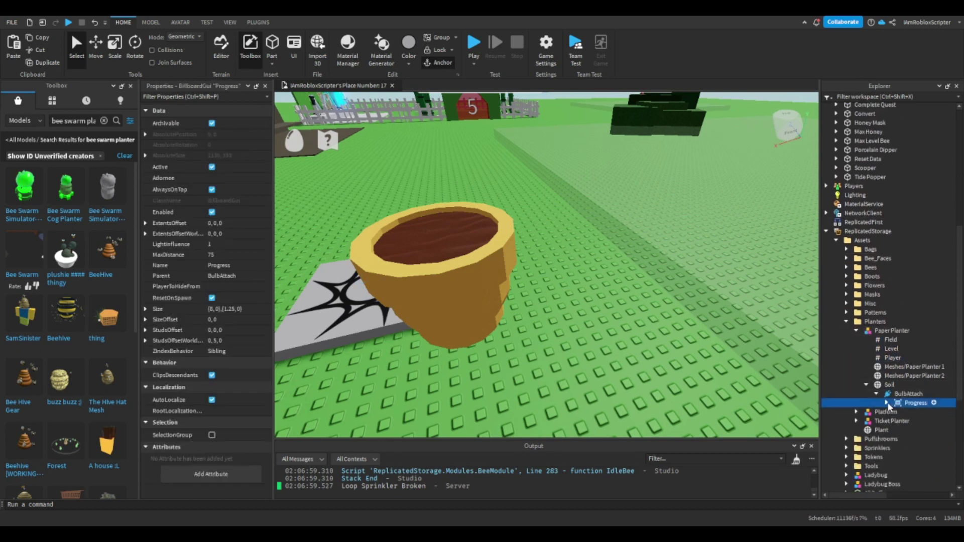
scroll(888, 195, up, 6)
click(888, 195)
key(ctrl+shift+v)
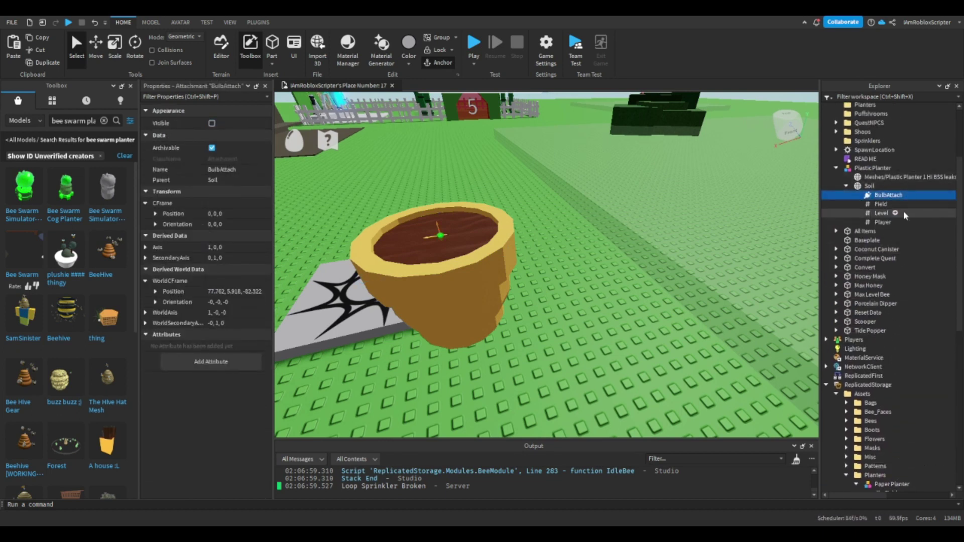
Check the pasted Progress billboard's Bar with Fill and Label, then collapse the Soil
scroll(578, 242, down, 3)
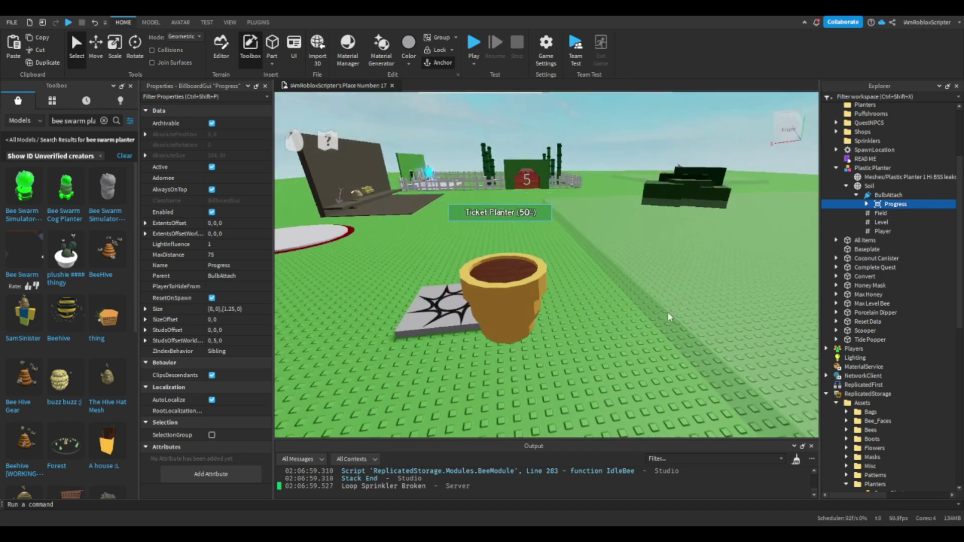
click(866, 204)
click(876, 213)
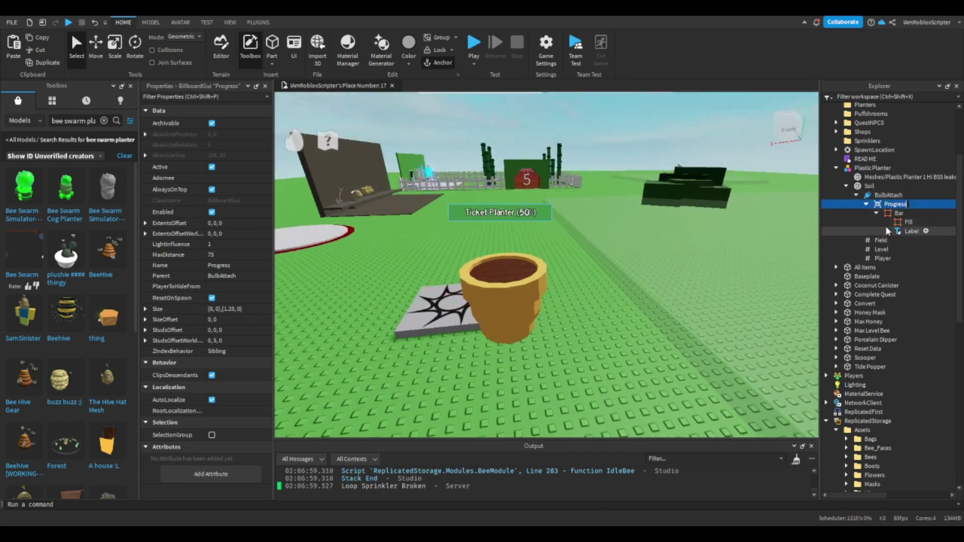
click(857, 195)
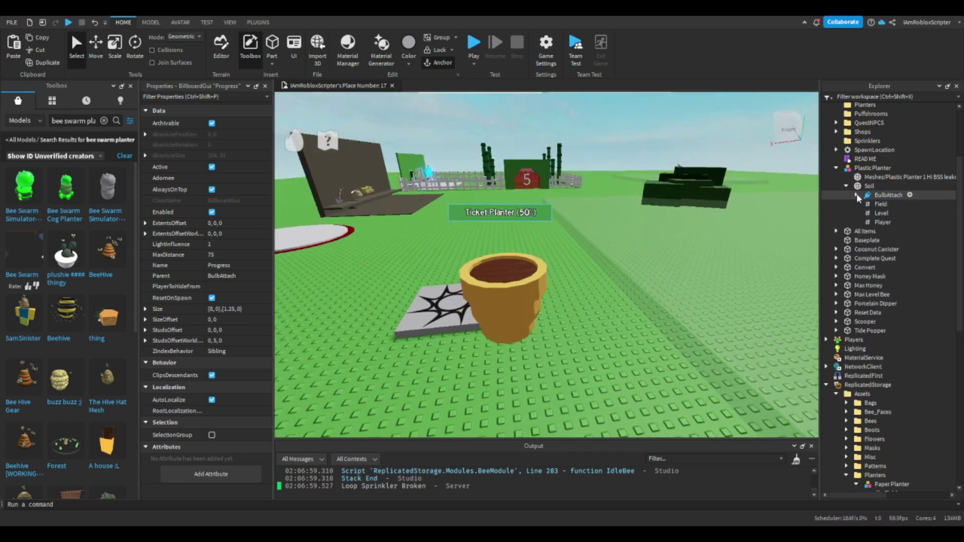
Move the Plastic Planter into ReplicatedStorage's Assets > Planters folder and expand Modules
click(837, 168)
drag(866, 168, 890, 422)
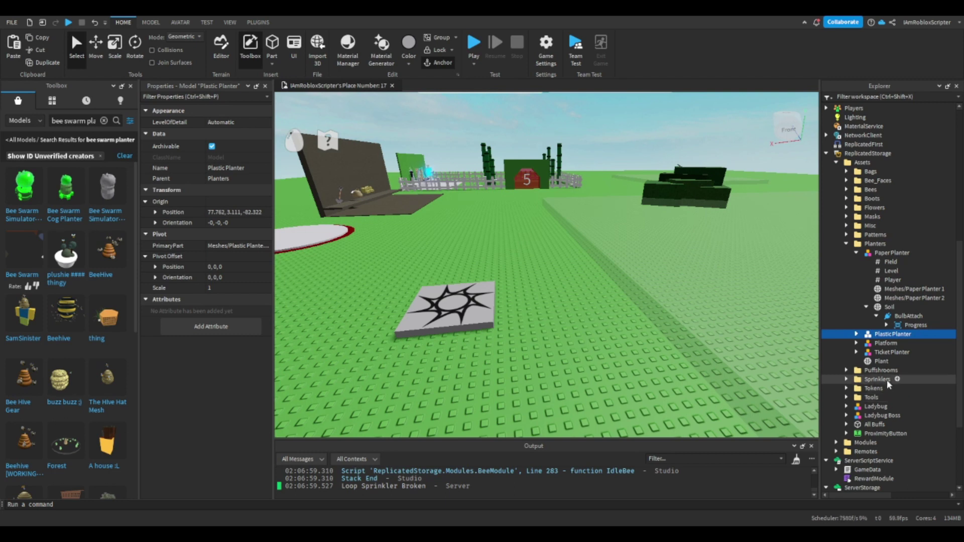
scroll(859, 417, down, 1)
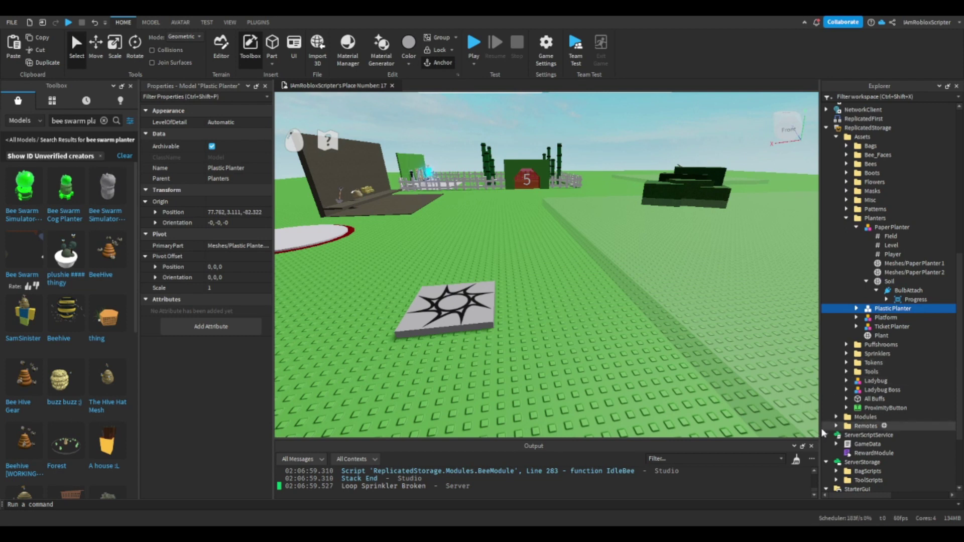
click(836, 417)
scroll(864, 407, down, 5)
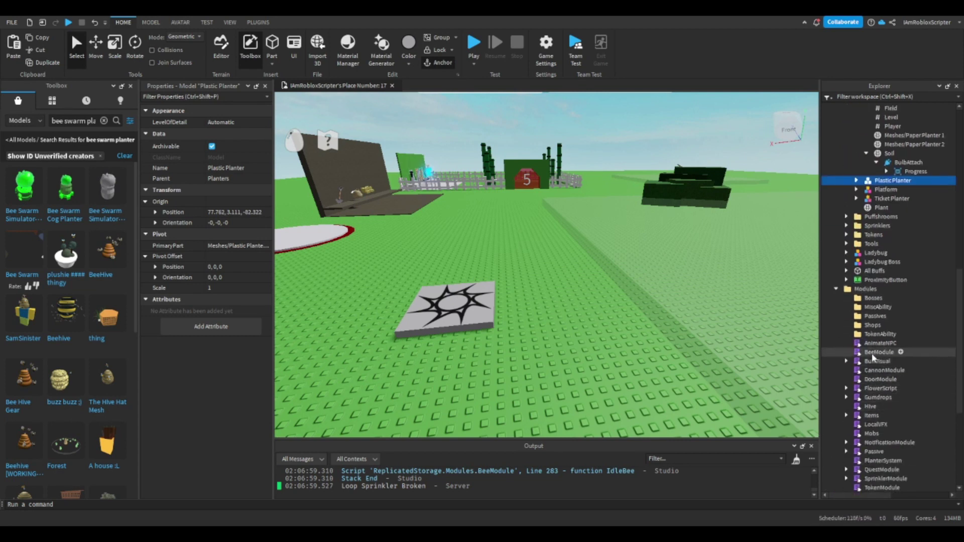
In the Items module, paste a copy of the Paper Planter entry below it and select its name
double_click(872, 415)
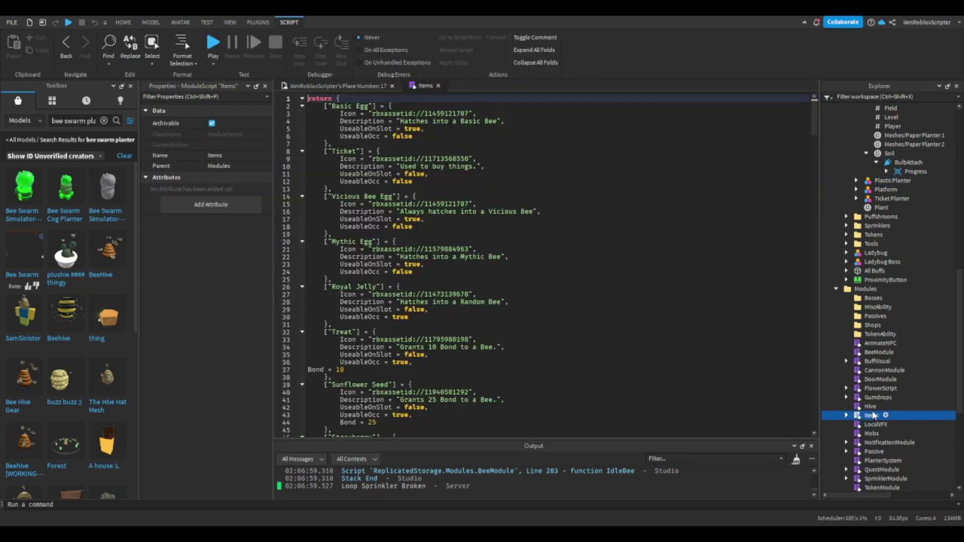
mouse_move(812, 113)
mouse_down()
mouse_move(815, 160)
mouse_move(783, 372)
mouse_move(810, 311)
mouse_move(778, 301)
mouse_up()
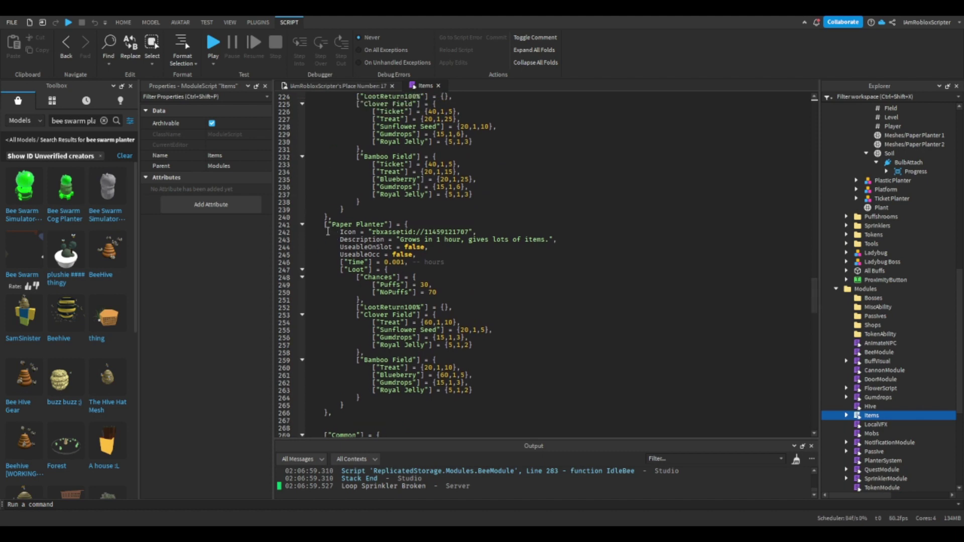
mouse_move(325, 227)
mouse_down()
mouse_move(352, 397)
mouse_move(379, 415)
mouse_up()
key(ctrl+c)
click(363, 416)
key(Return)
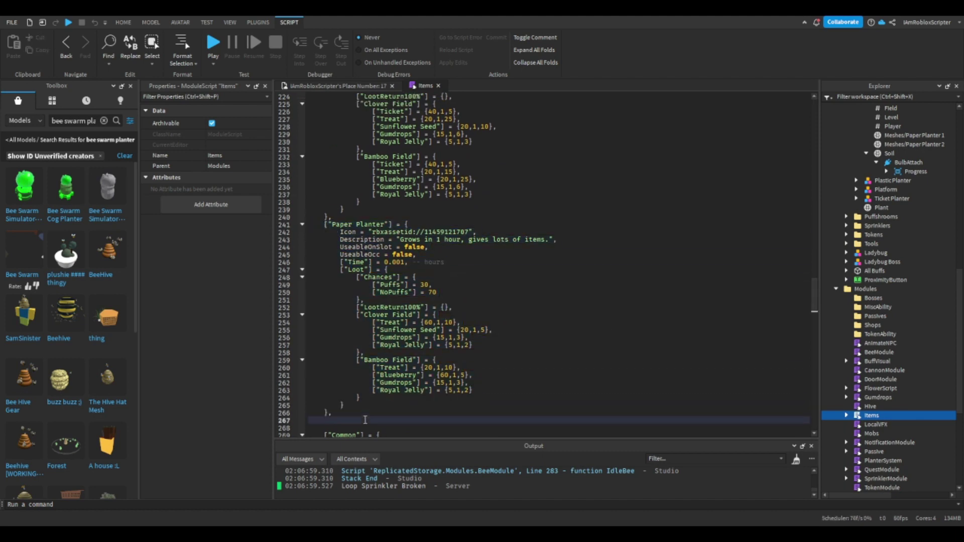
key(ctrl+v)
double_click(342, 241)
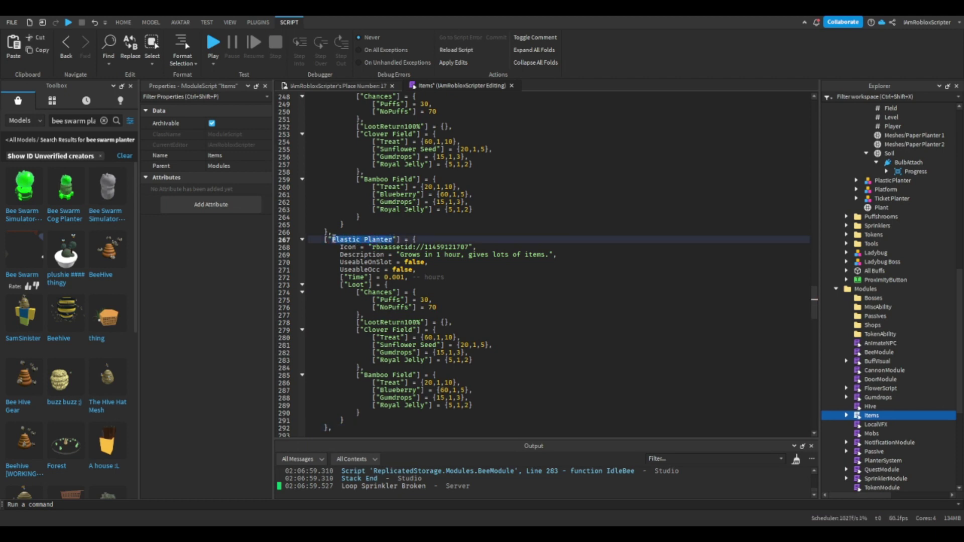
Add a new line inside the LootReturn100% table for the planter's own return entry
click(444, 322)
key(Return)
key(Return)
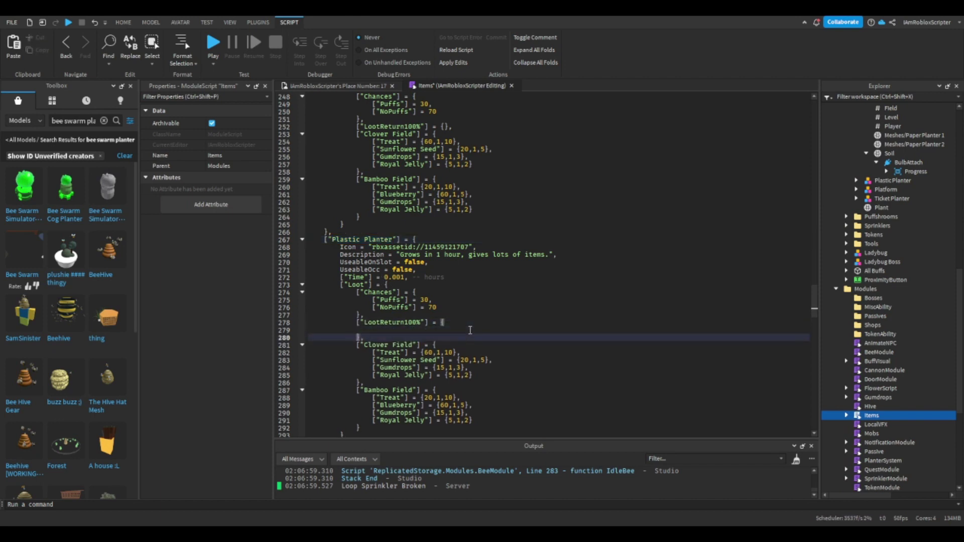
key(Up)
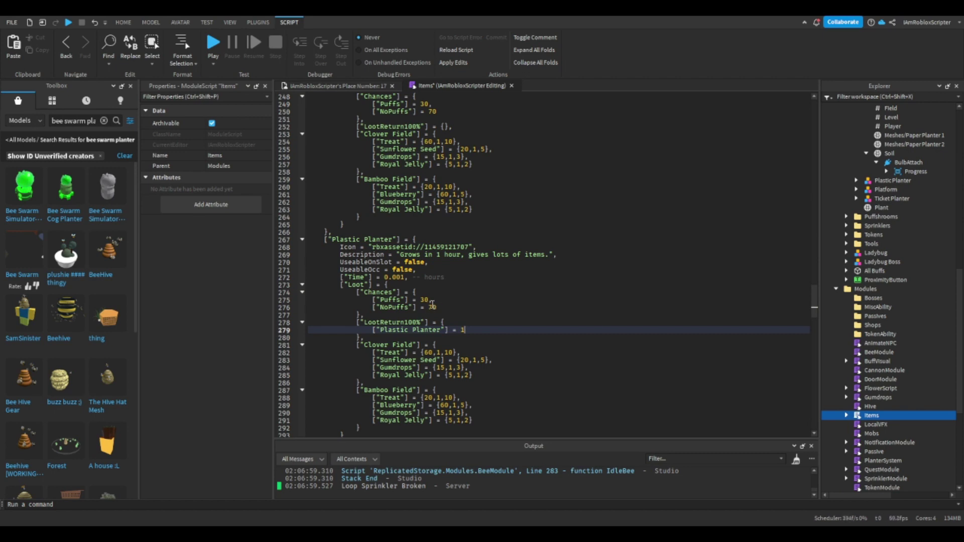
Set NoPuffs and Puffs to 0, growth Time to 2, and the description to 2 hour
click(432, 307)
key(BackSpace)
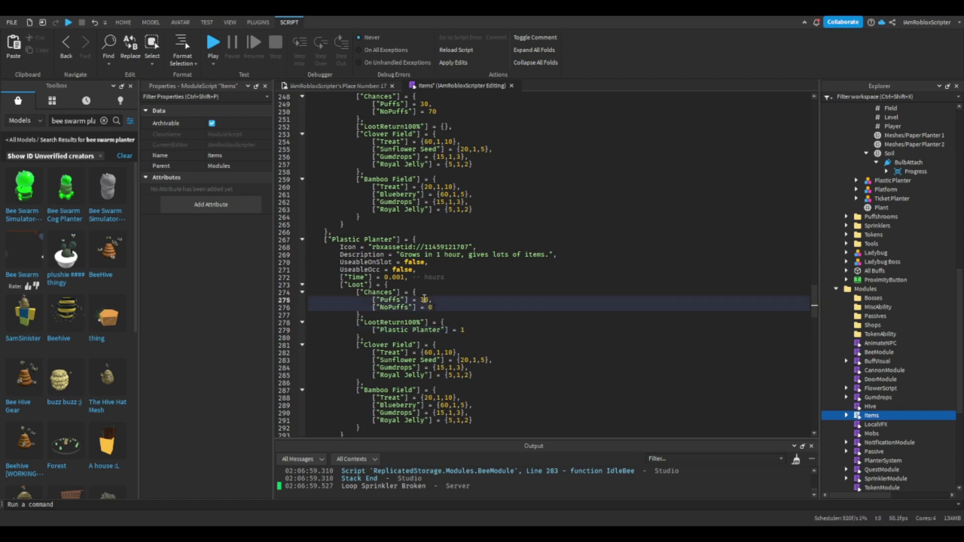
click(425, 300)
key(BackSpace)
click(404, 278)
text(2)
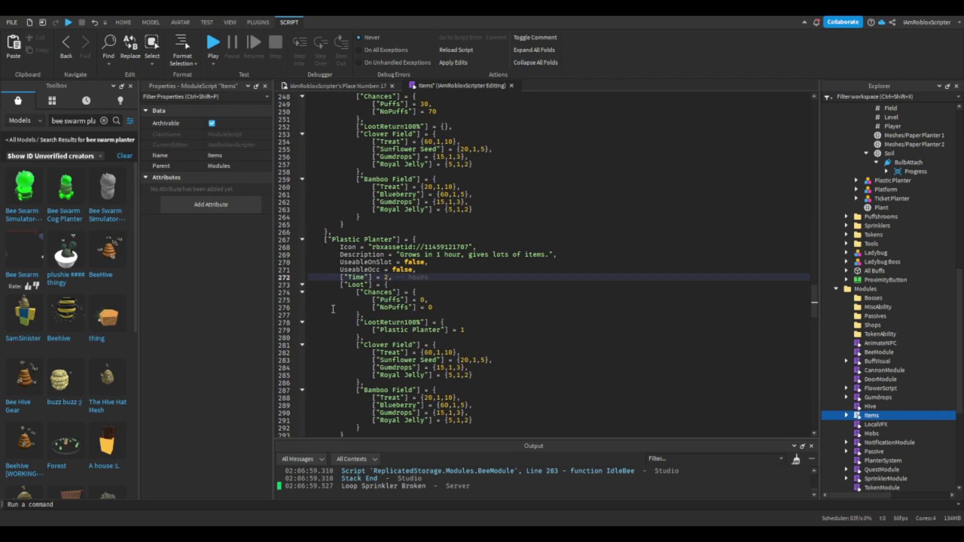
double_click(436, 254)
text(2)
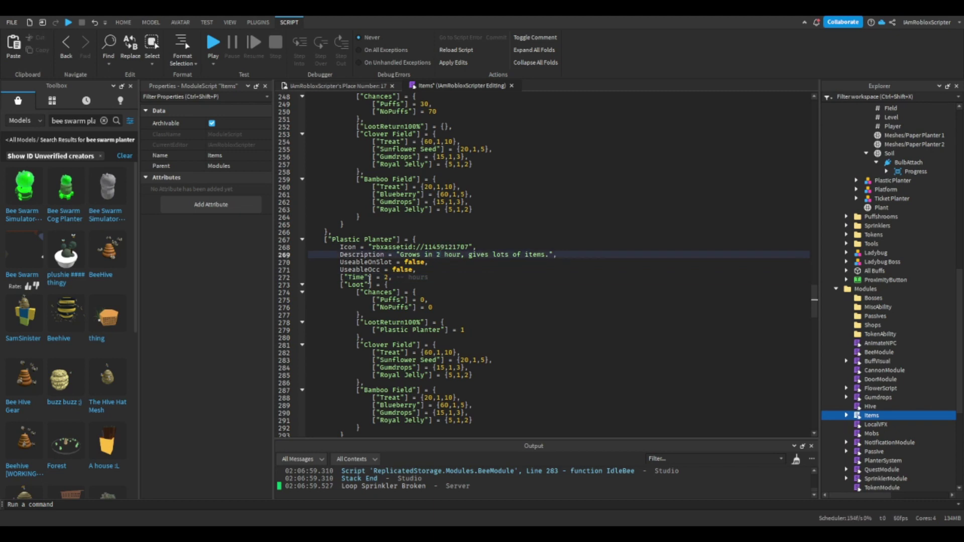
scroll(371, 278, down, 3)
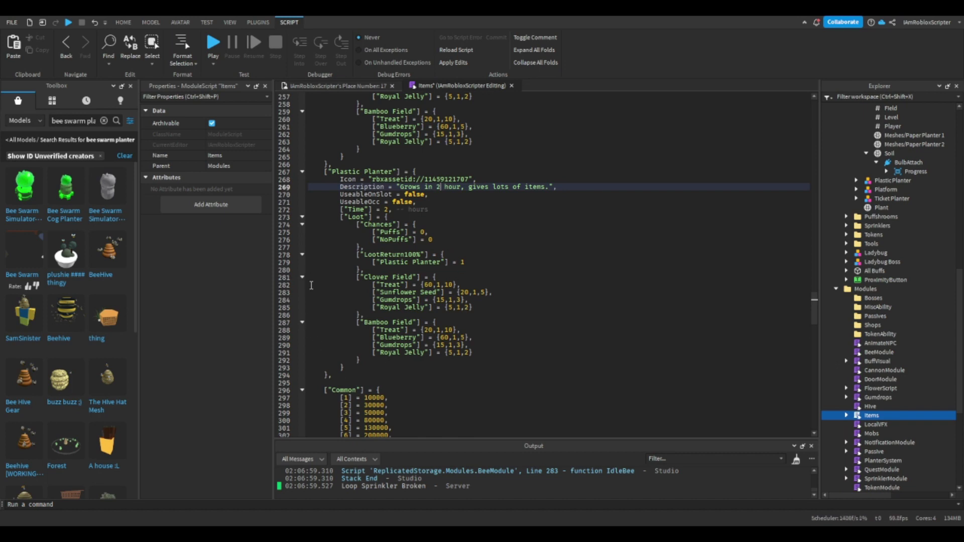
Close the Items script and open the GameData script in ServerScriptService
click(512, 86)
scroll(884, 352, down, 3)
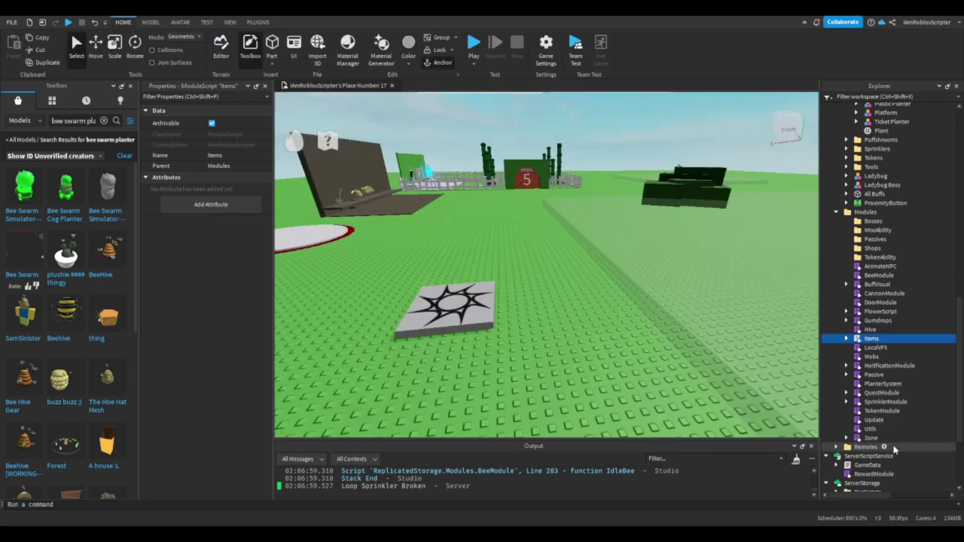
scroll(884, 402, down, 2)
click(837, 414)
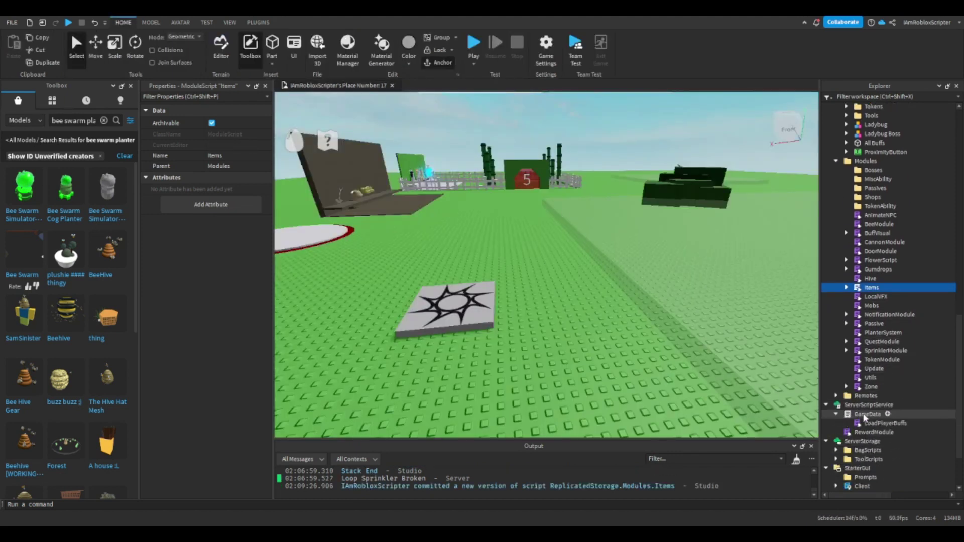
double_click(865, 415)
scroll(372, 297, down, 3)
scroll(373, 297, down, 7)
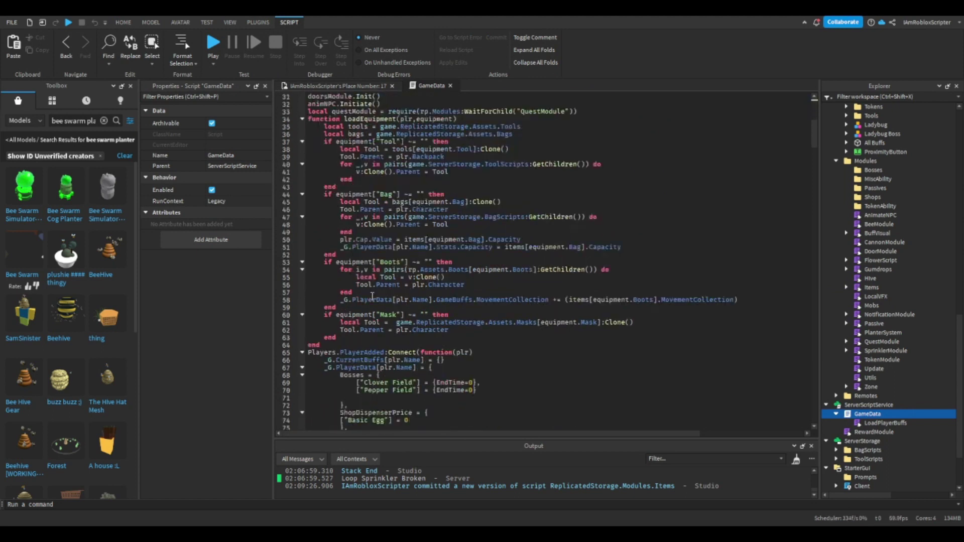
scroll(372, 297, down, 9)
scroll(374, 271, down, 3)
click(381, 240)
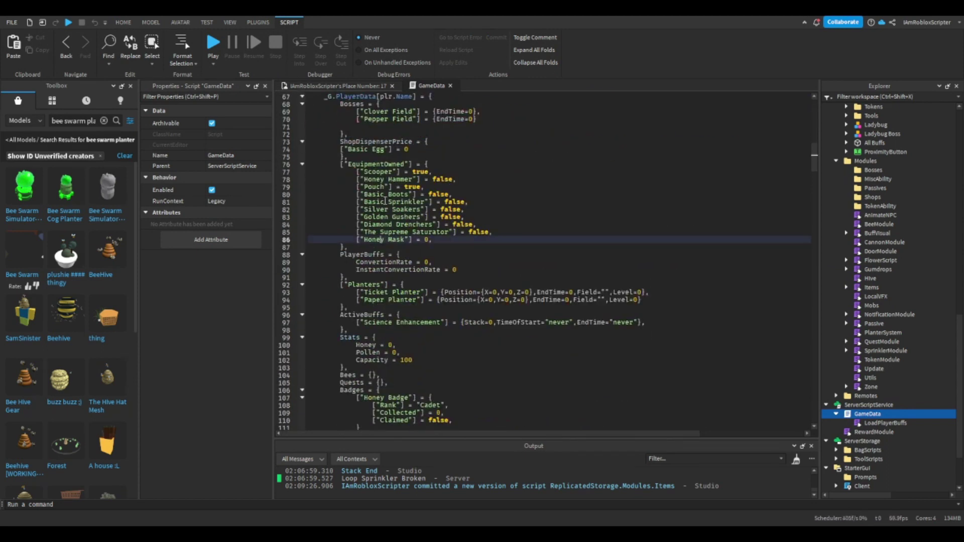
Duplicate the Ticket Planter inventory line and rename the copy to Plastic Planter
scroll(393, 251, down, 7)
scroll(397, 301, down, 4)
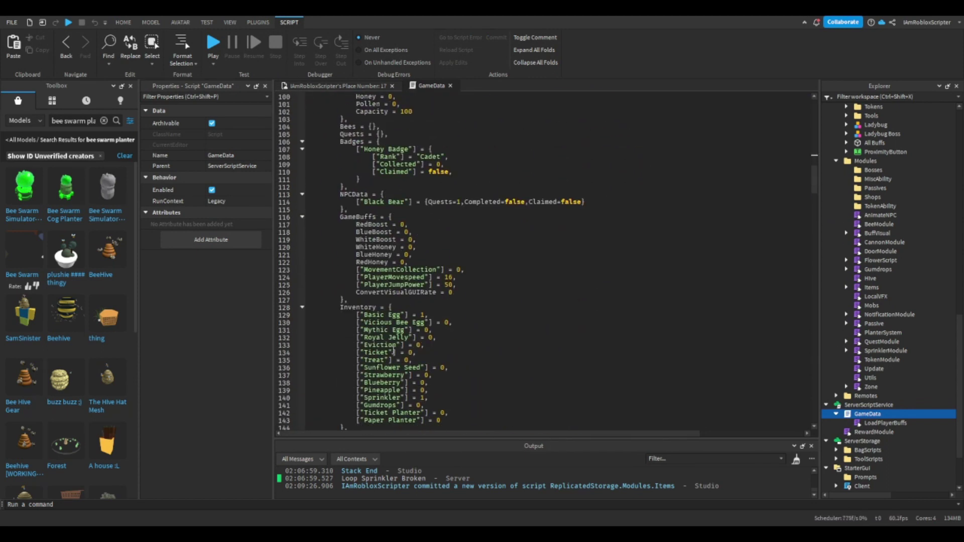
scroll(394, 352, down, 6)
click(422, 277)
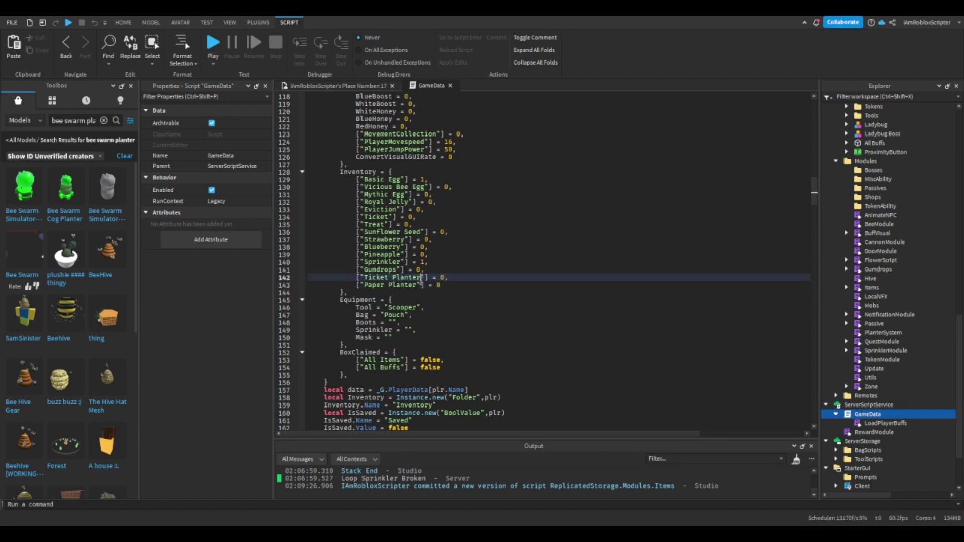
triple_click(422, 278)
key(ctrl+c)
key(Return)
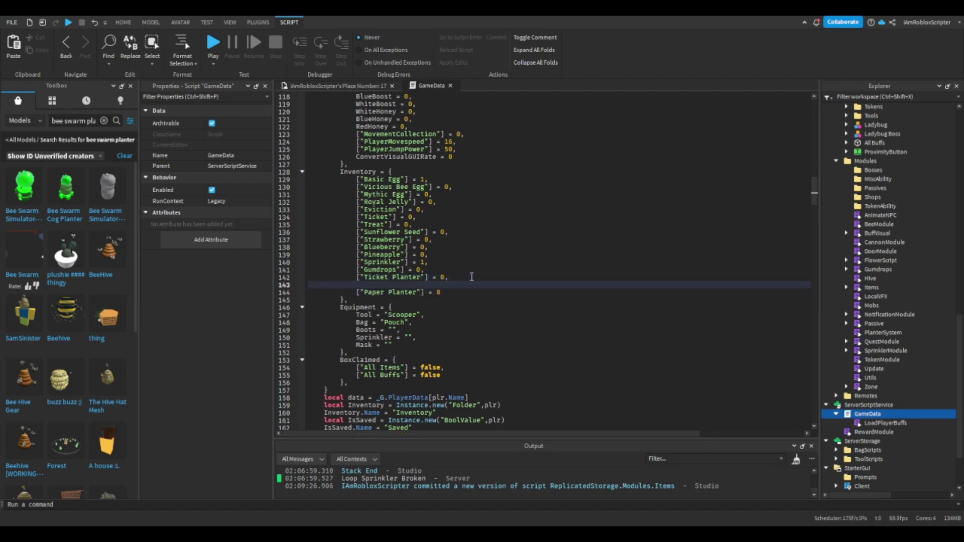
key(ctrl+v)
key(BackSpace)
double_click(375, 278)
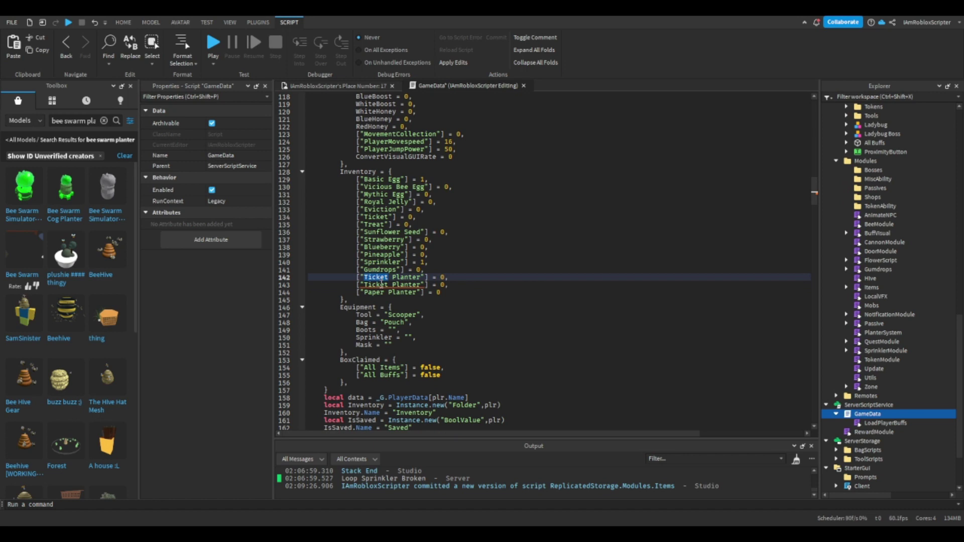
text(Plas)
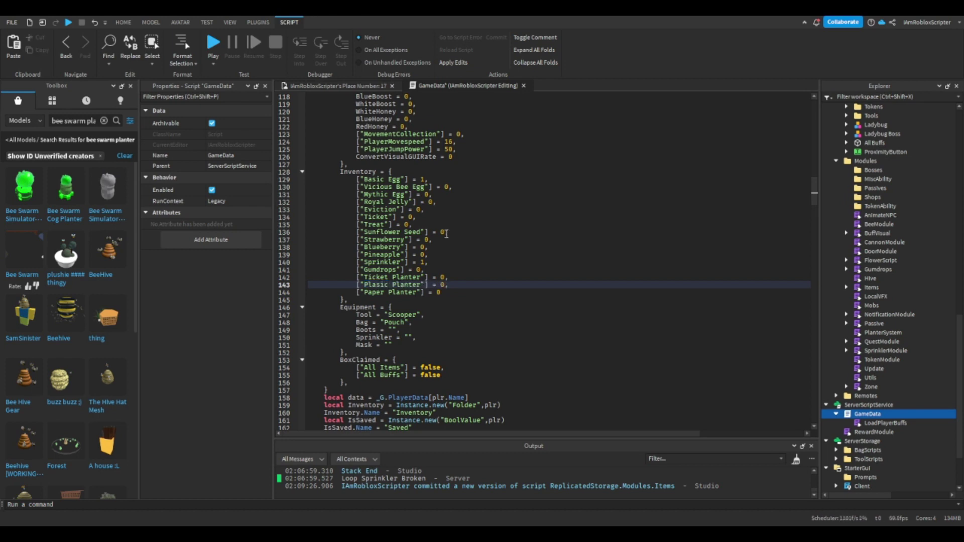
Reopen GameData and correct the misspelled Plastic Planter name
click(524, 86)
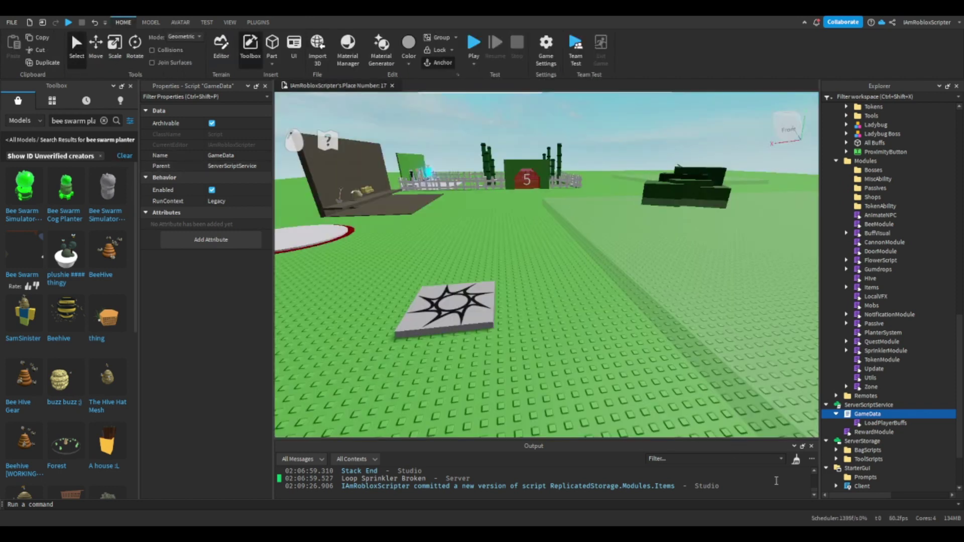
double_click(868, 414)
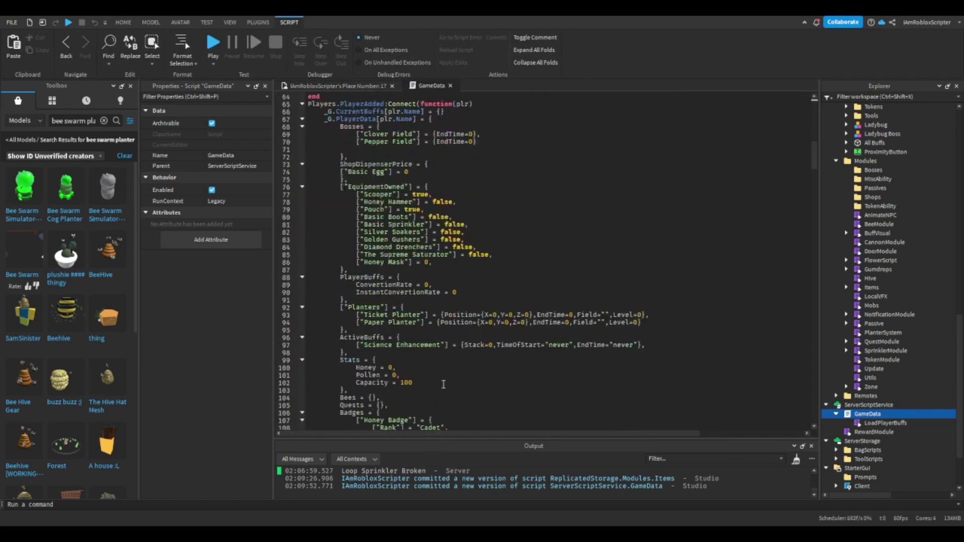
scroll(443, 385, down, 2)
scroll(395, 218, down, 5)
scroll(404, 300, down, 4)
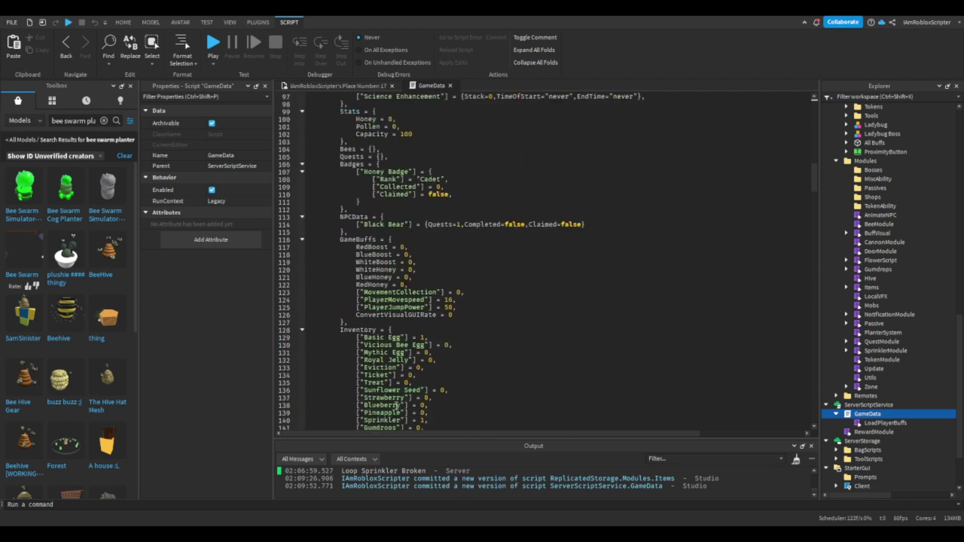
scroll(394, 392, down, 2)
click(384, 397)
Finish the Plastic Planter name fix, close GameData and start a playtest with F5
text(tic Planter"] = 0,)
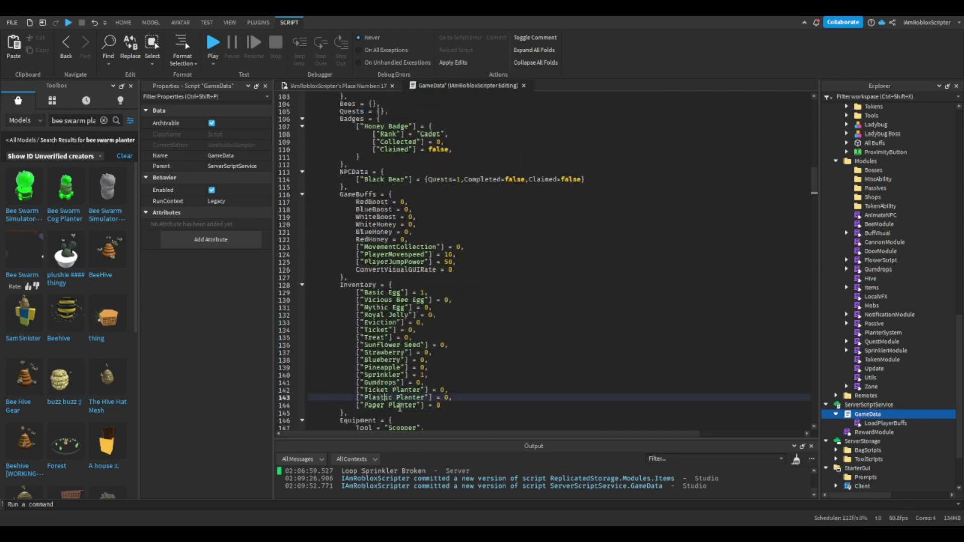
click(524, 86)
key(F5)
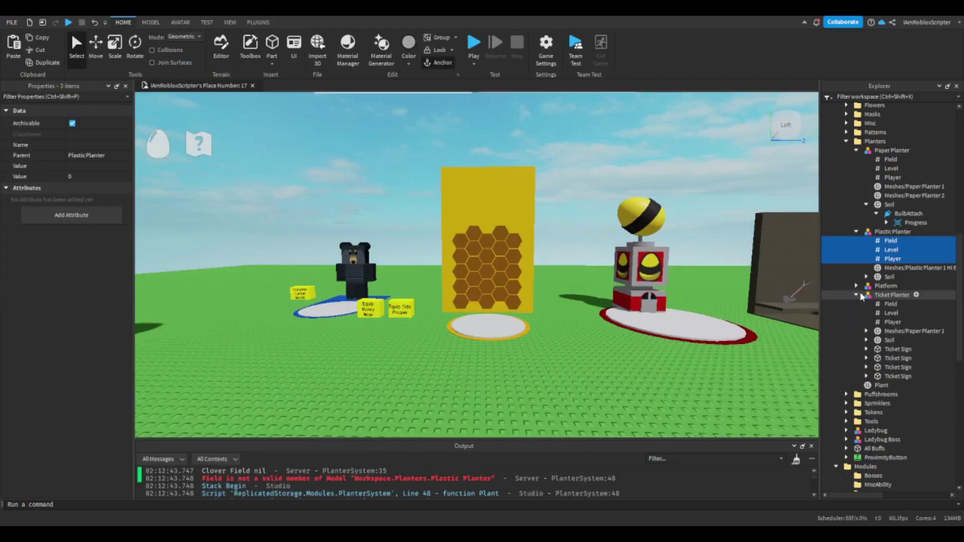